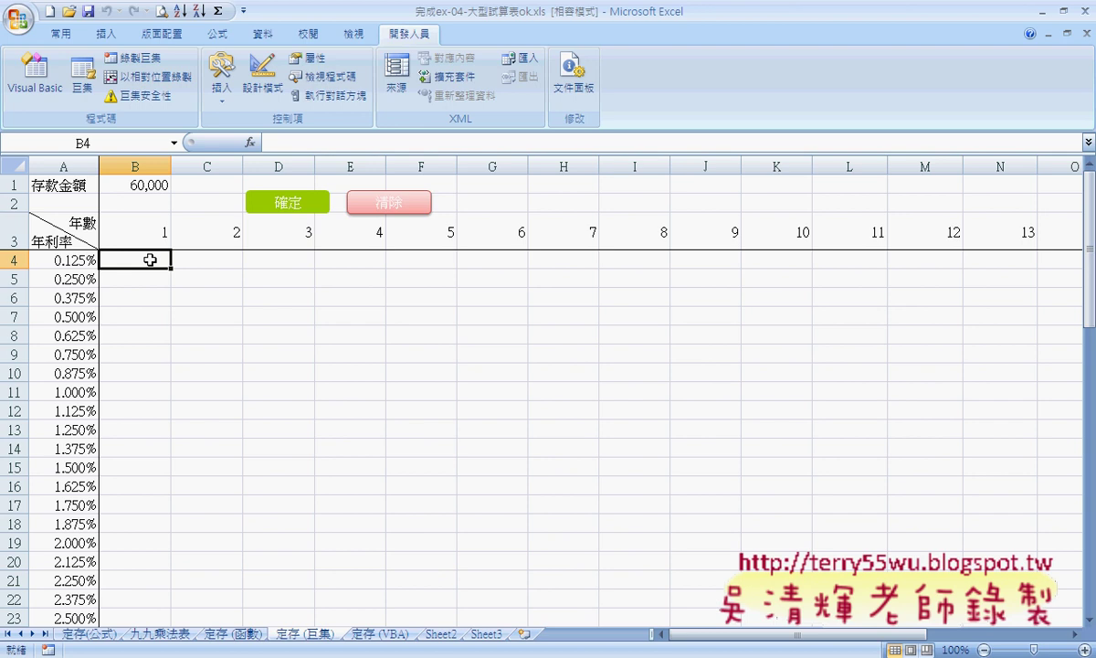
Move the active cell off B4 and check the slide showing the recorded macro code
click(285, 275)
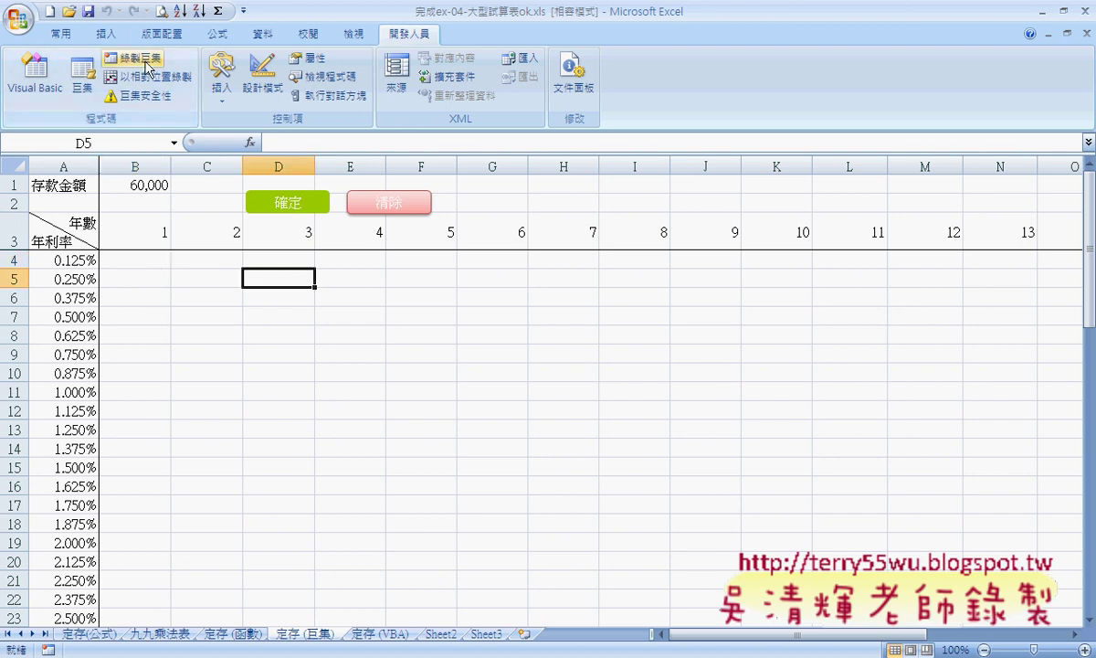
key(alt+Tab)
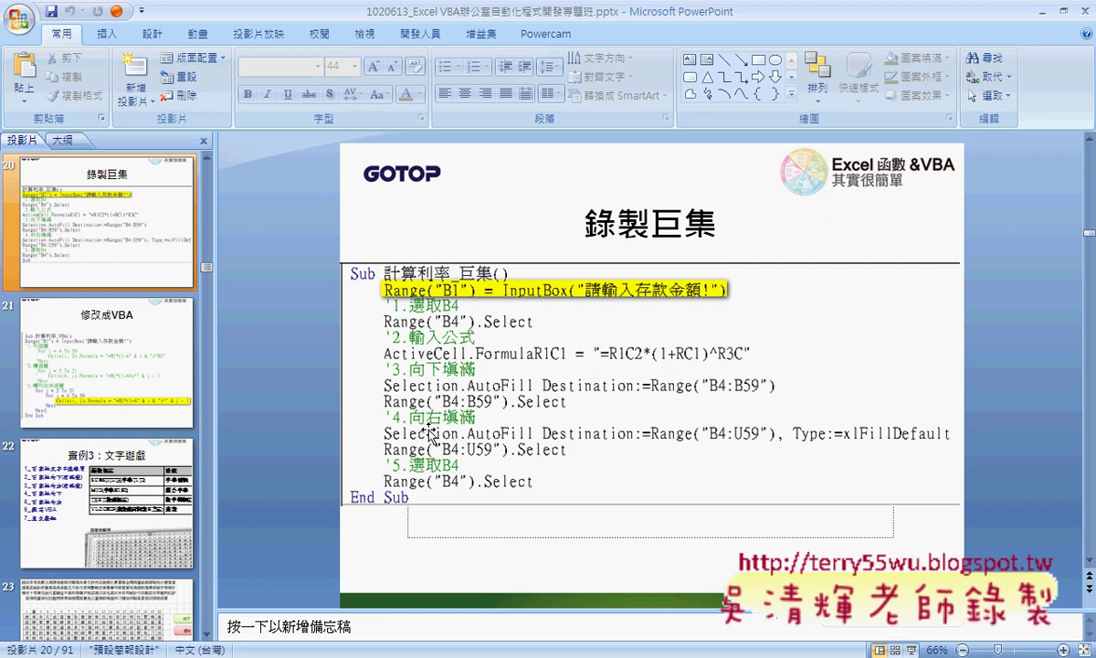
key(alt+Tab)
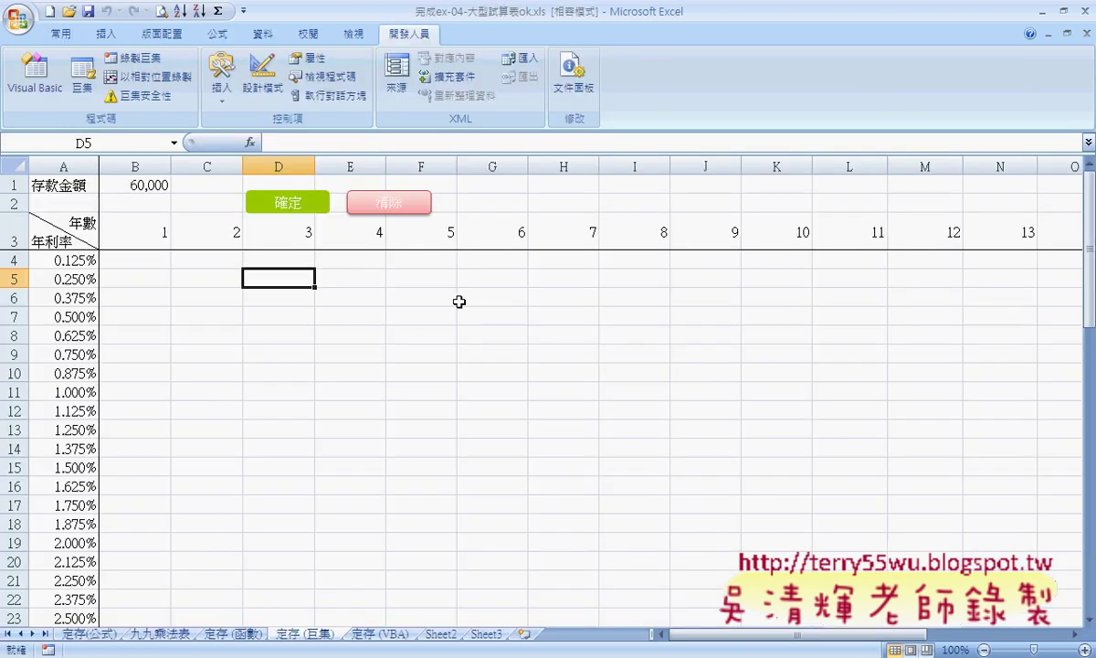
Start recording Macro3 with the default name, then select B4 and the formula bar
click(137, 58)
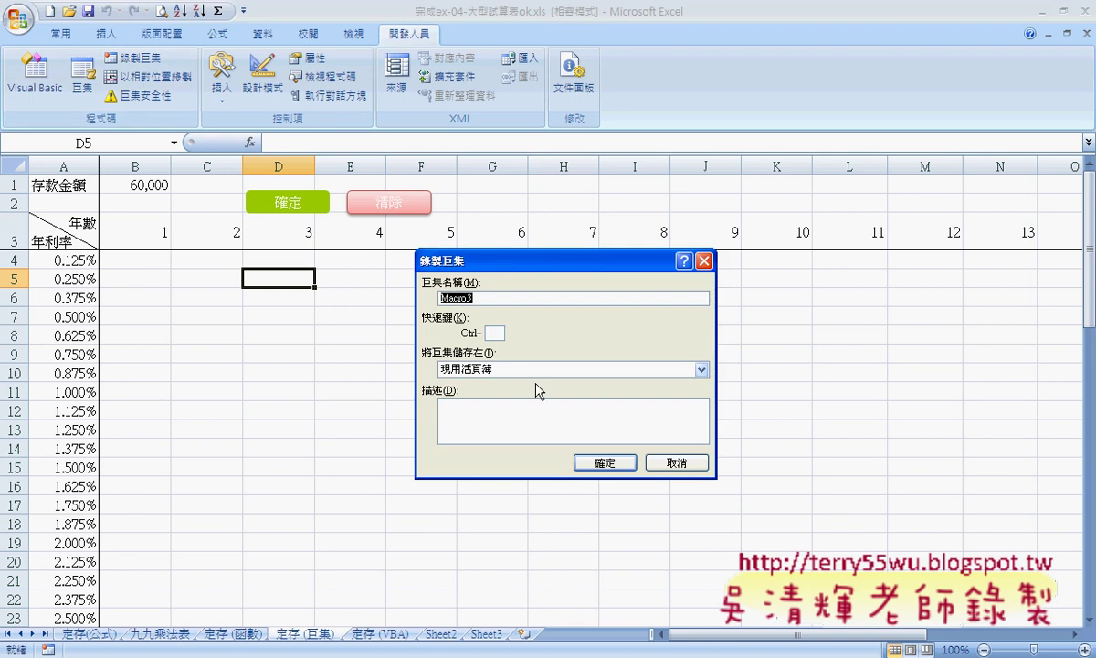
click(606, 463)
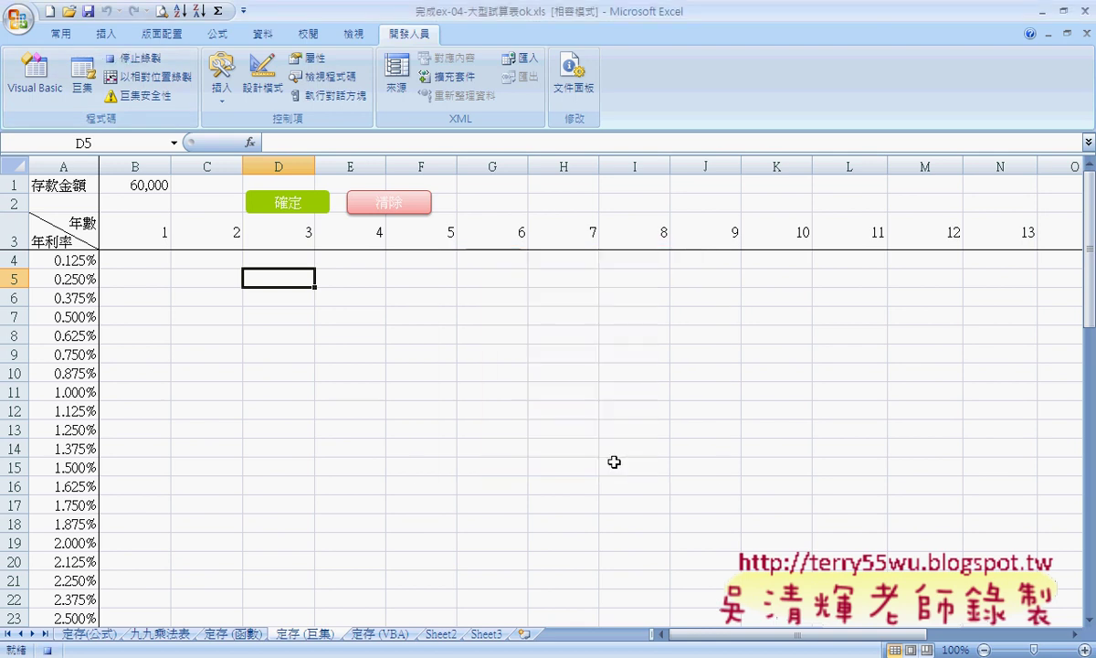
click(150, 262)
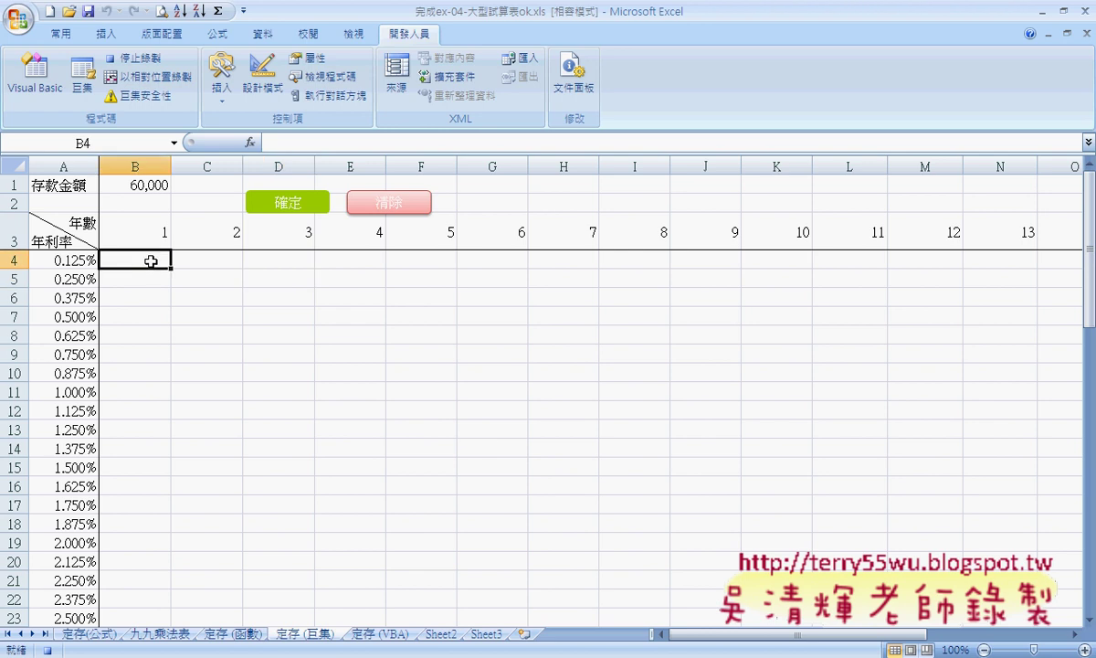
click(280, 147)
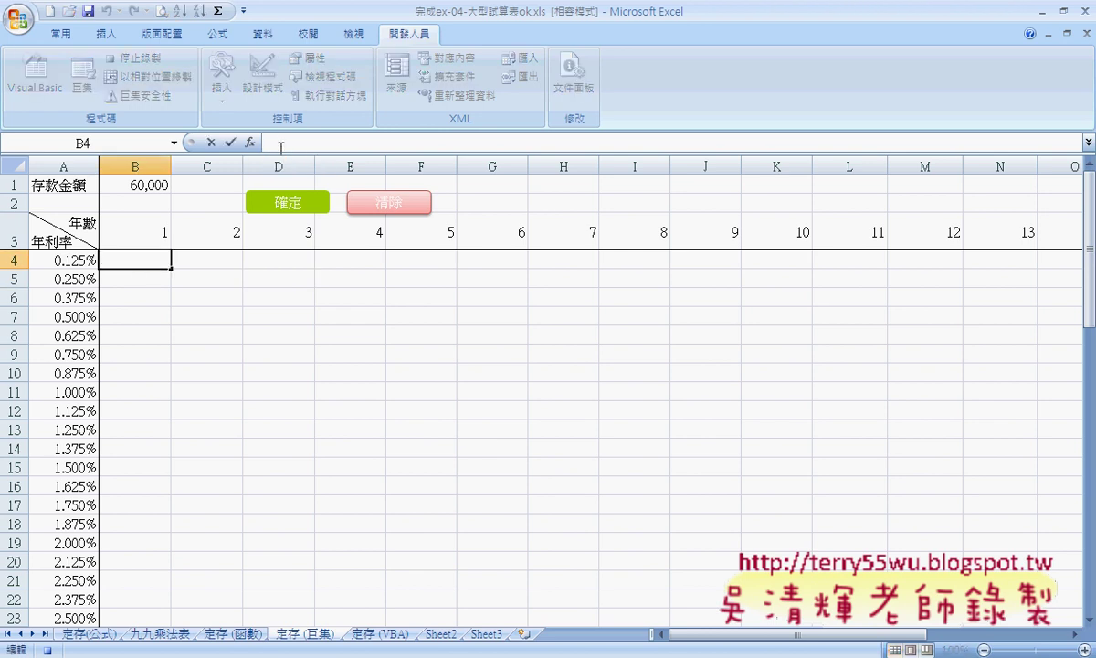
Enter the formula =B1*(1+A4)^B3 in cell B4
text(=)
click(138, 185)
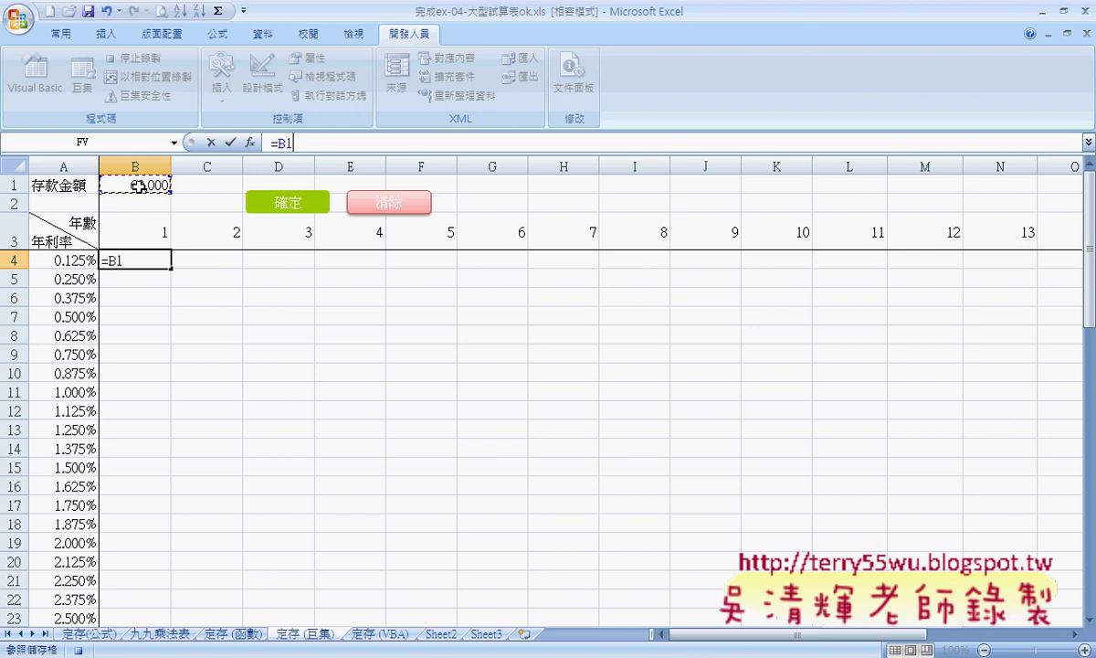
key(Left)
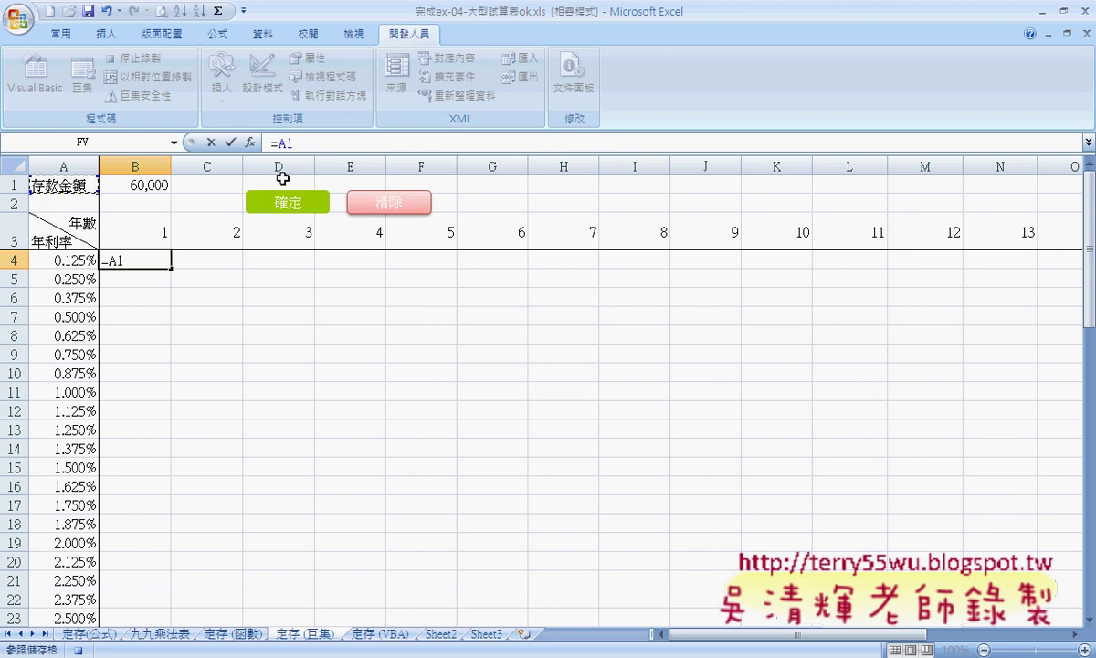
click(139, 184)
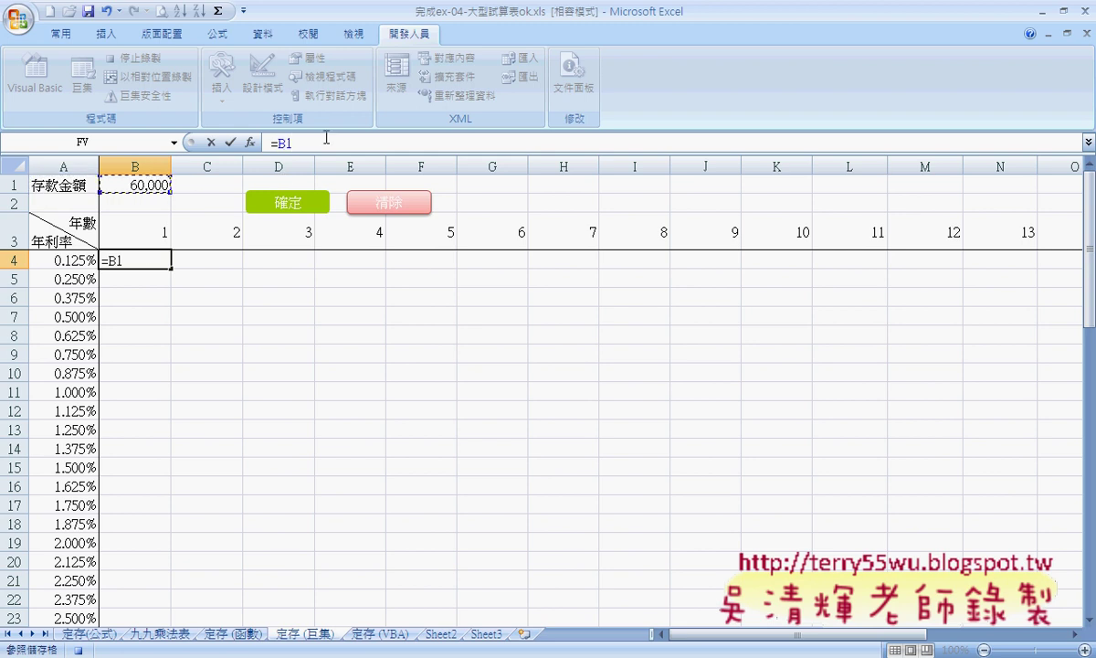
text(*)
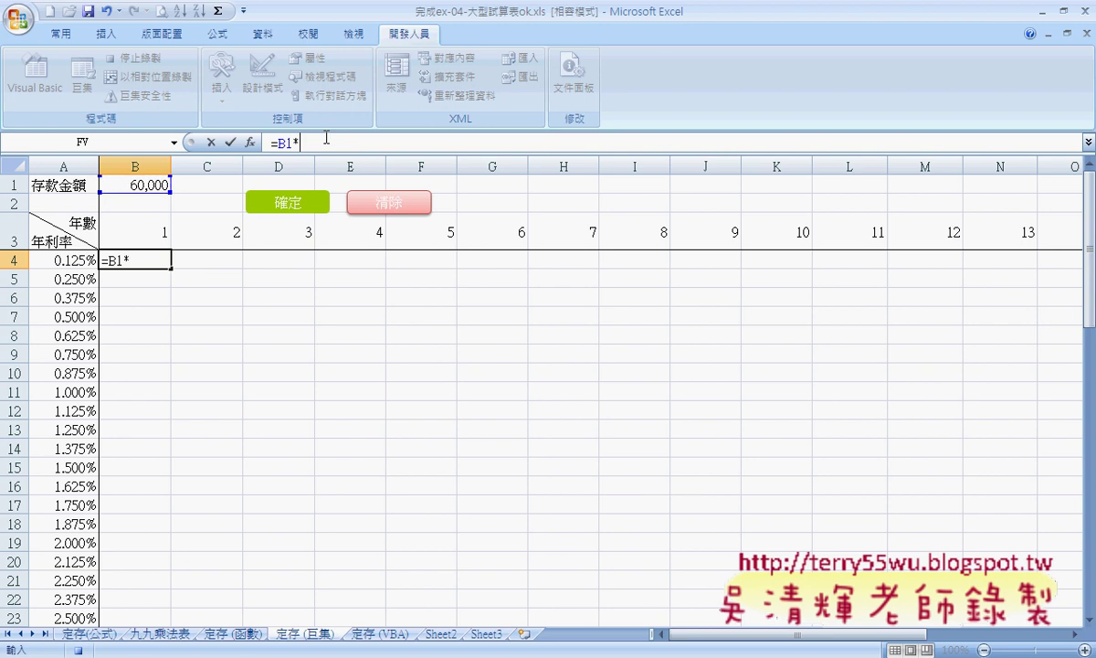
text((1+)
click(84, 261)
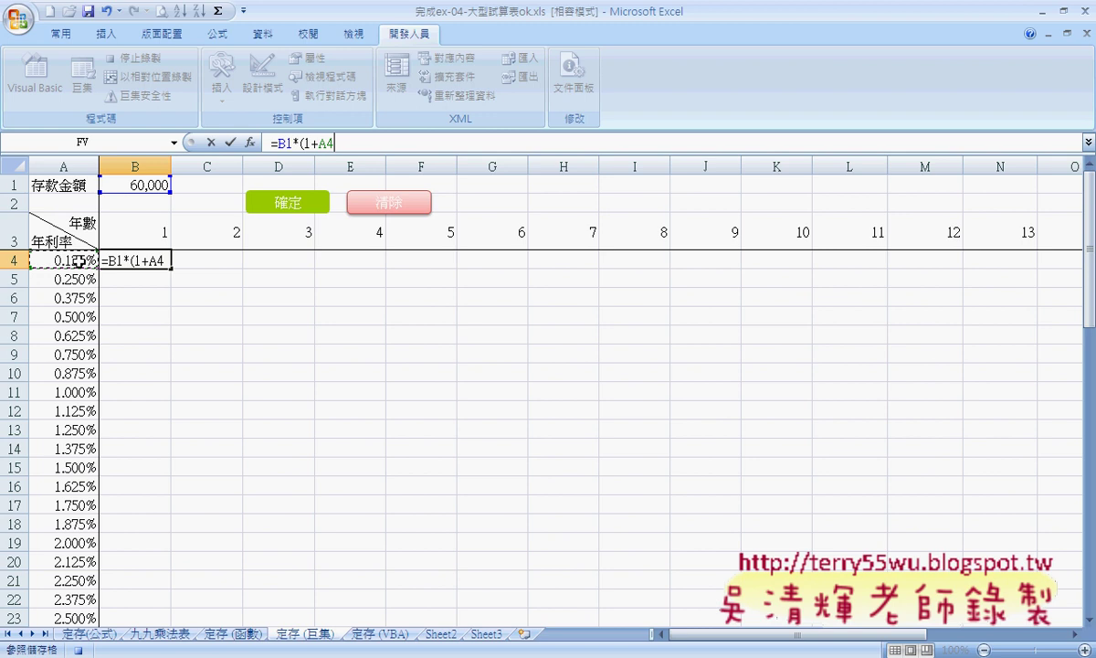
text())
text(^)
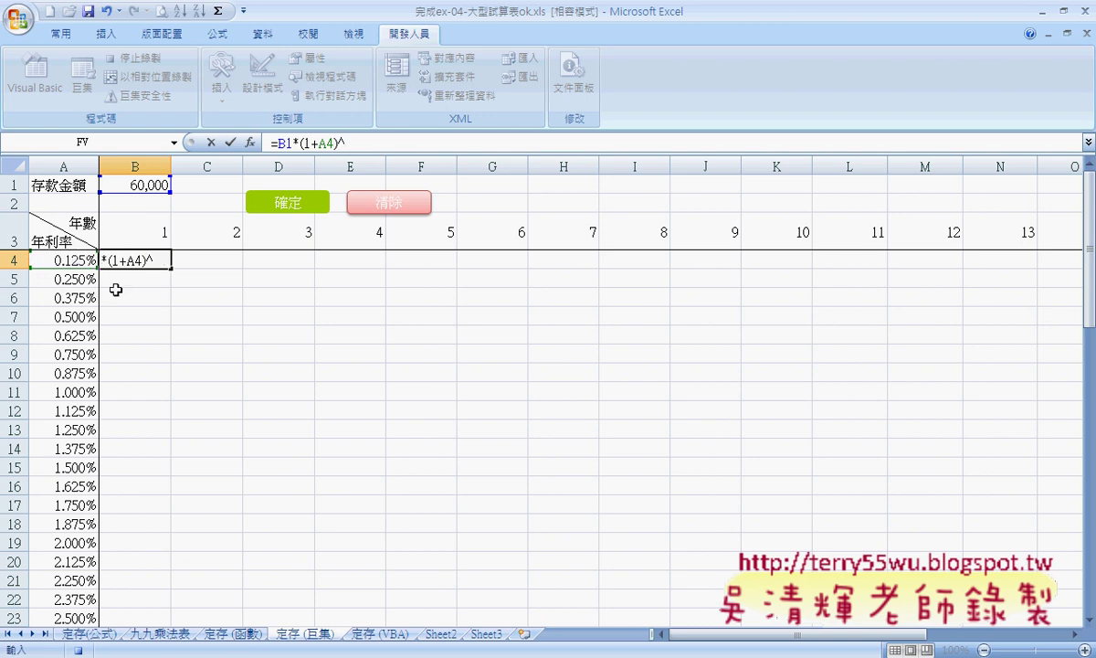
click(160, 237)
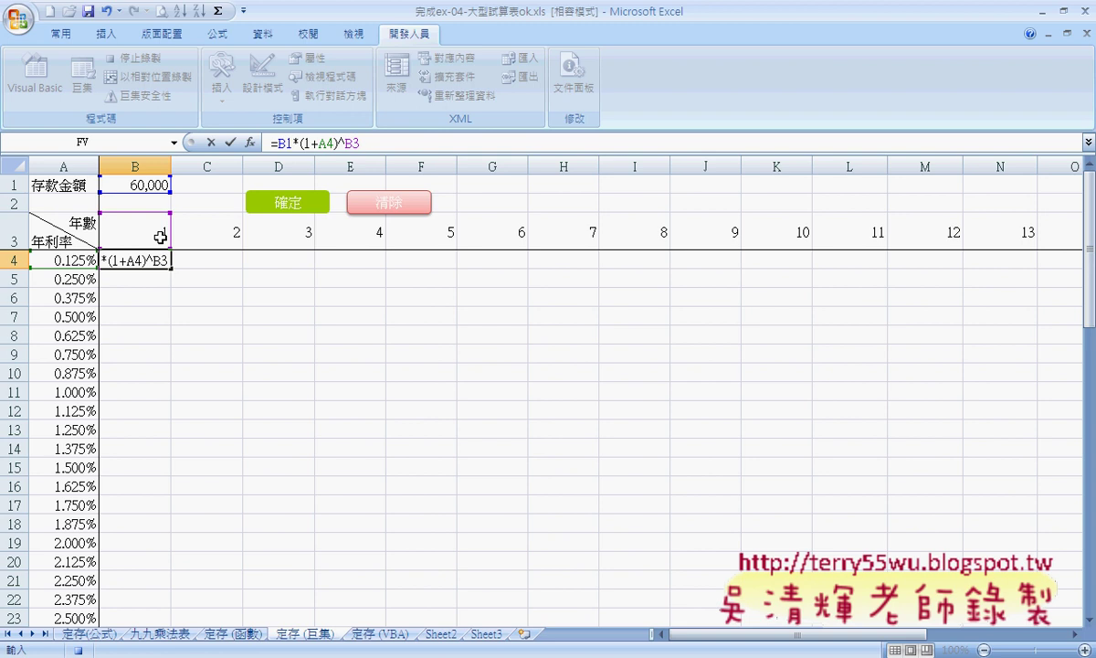
Change the references to $B$1, $A4 and B$3, then confirm the formula
click(271, 137)
key(F4)
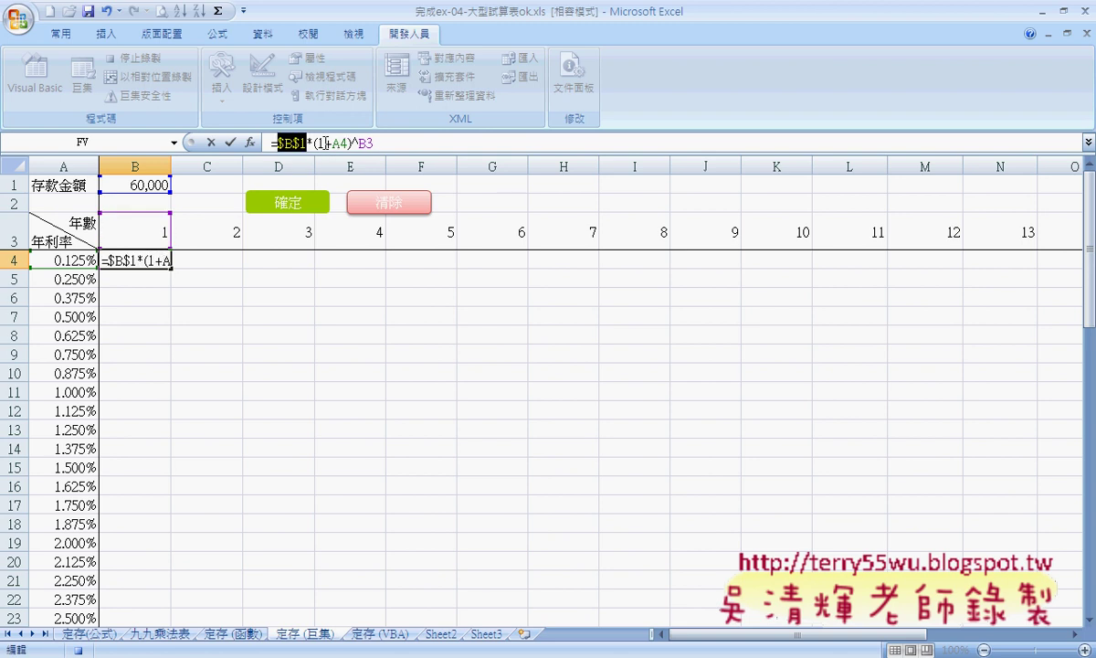
click(335, 143)
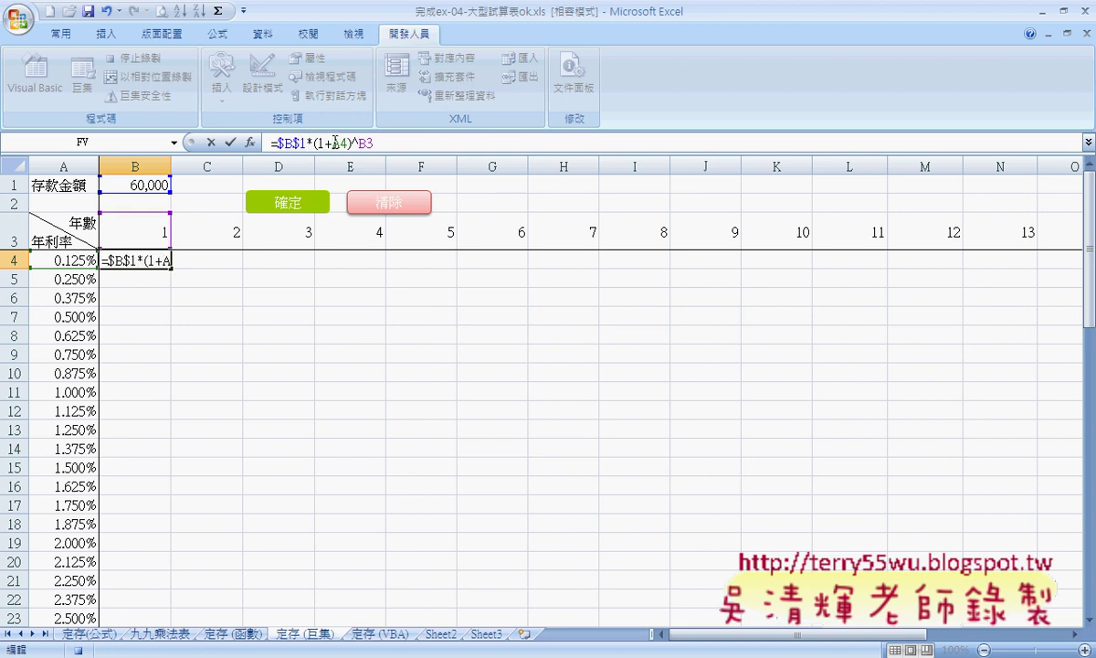
text($)
click(377, 142)
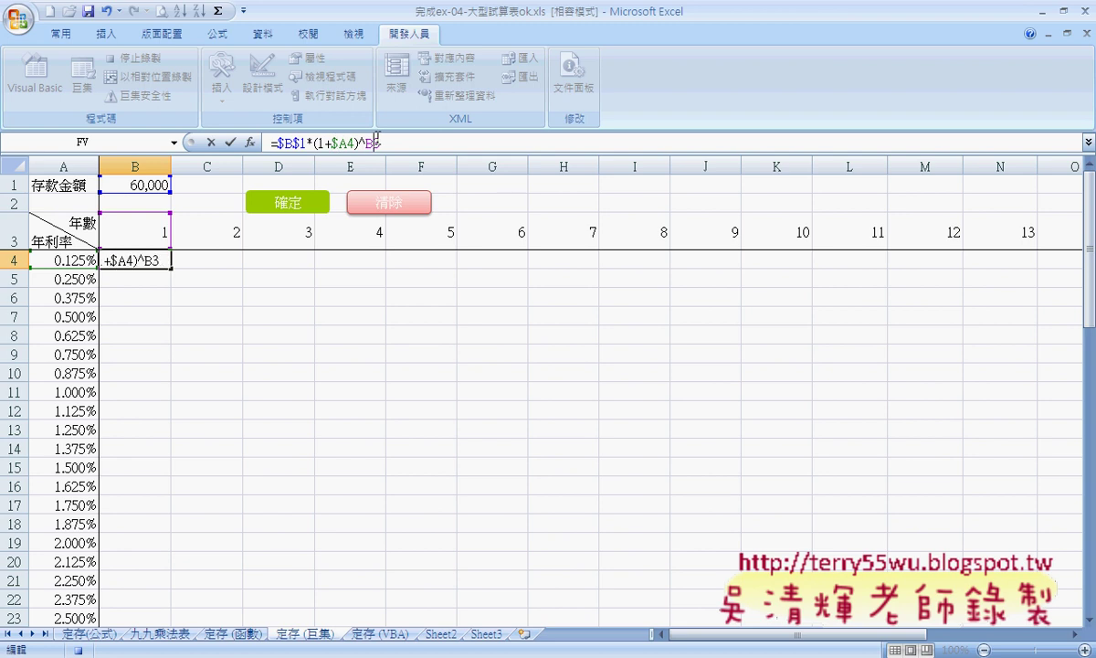
text($)
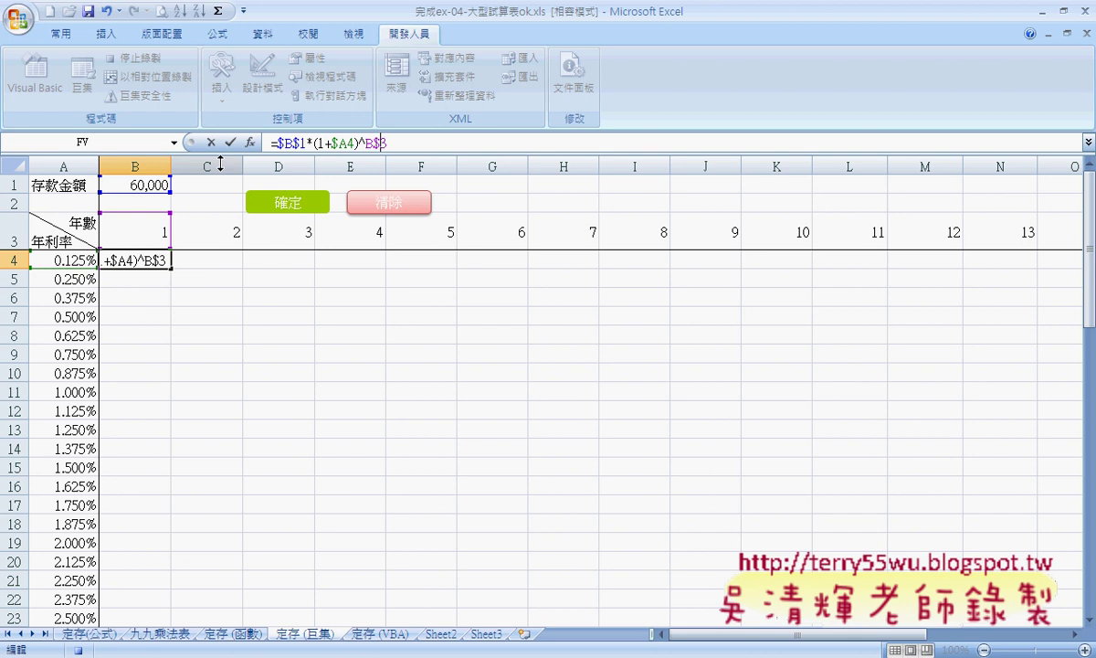
click(230, 144)
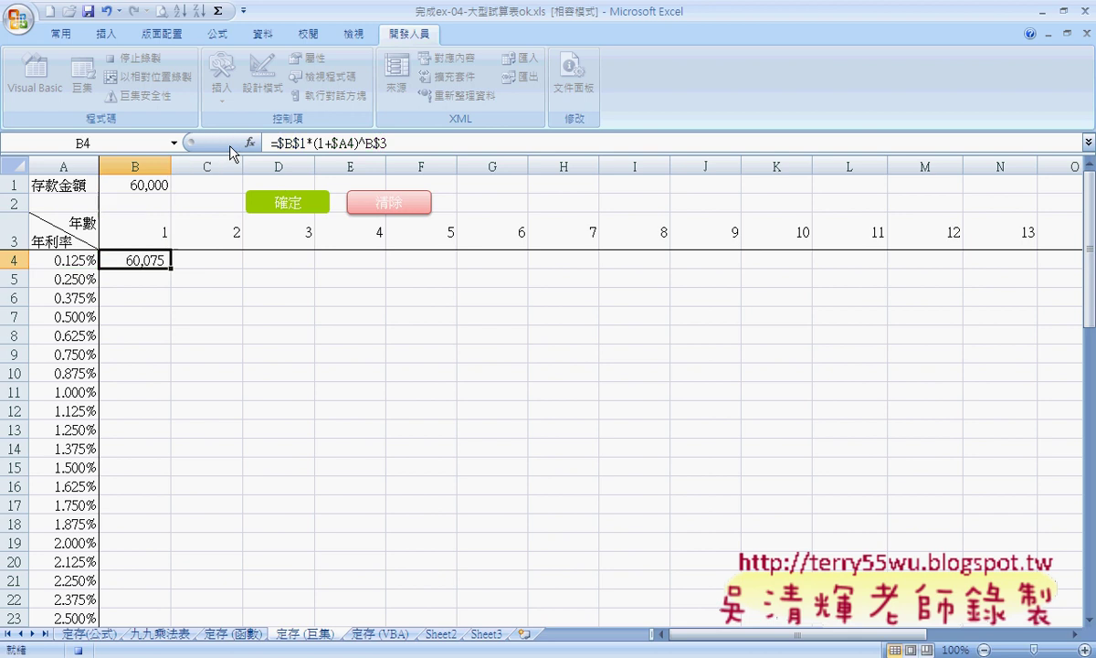
Fill the B4 formula down column B to row 59
double_click(172, 267)
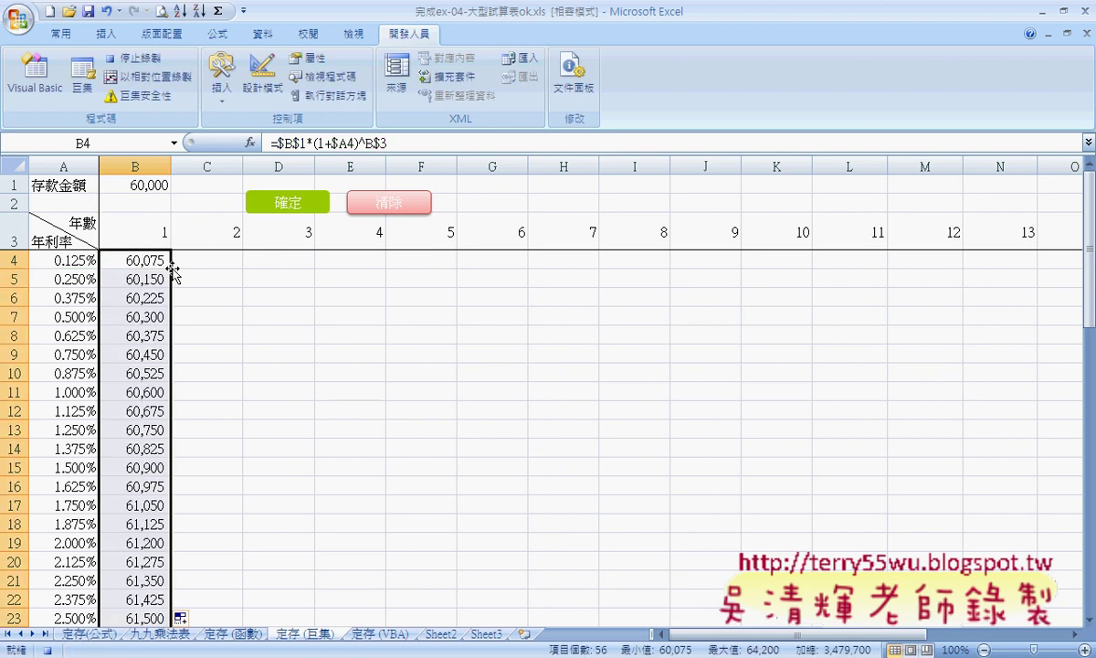
scroll(170, 274, down, 3)
scroll(169, 278, down, 9)
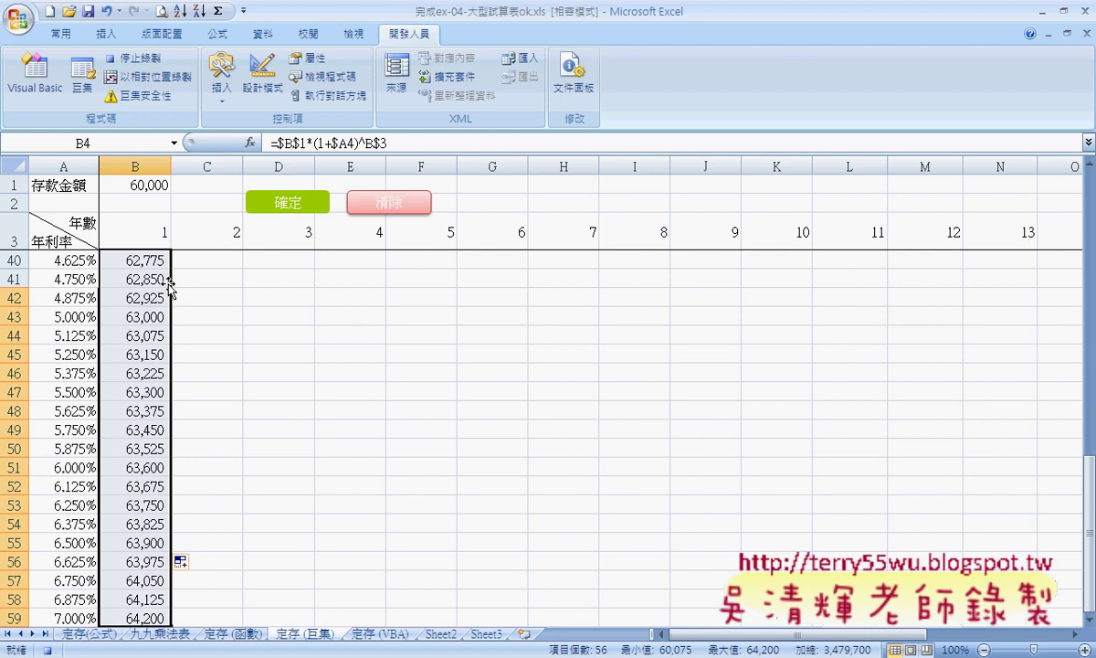
scroll(169, 285, down, 3)
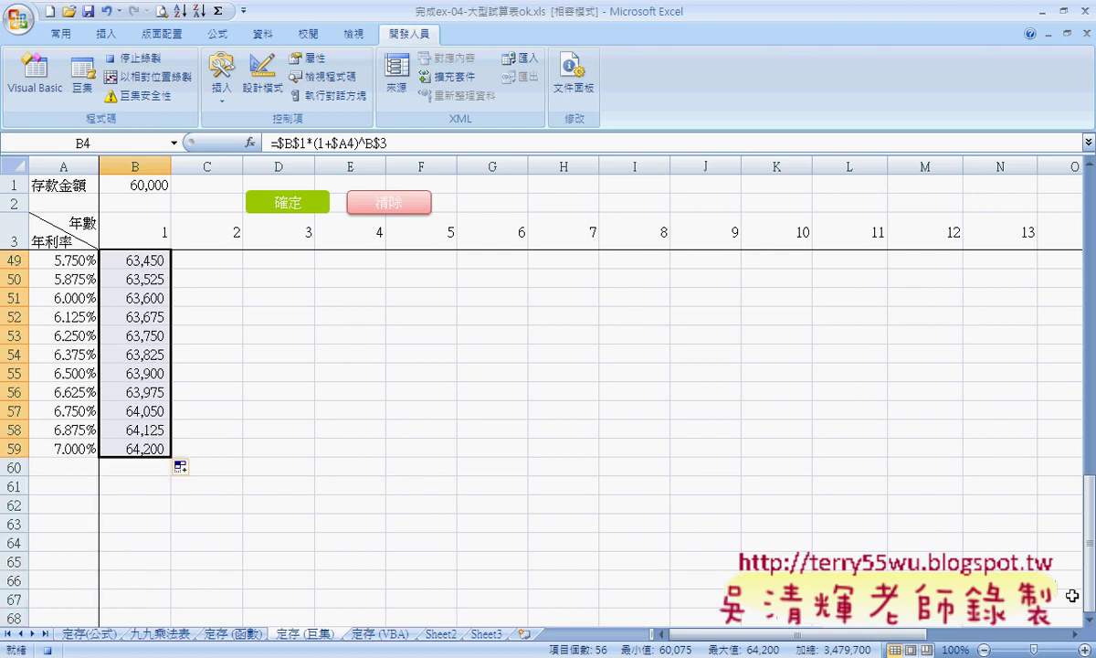
Zoom out to 60% and fill B4:B59 across to column U
click(985, 649)
click(984, 650)
click(985, 649)
click(985, 650)
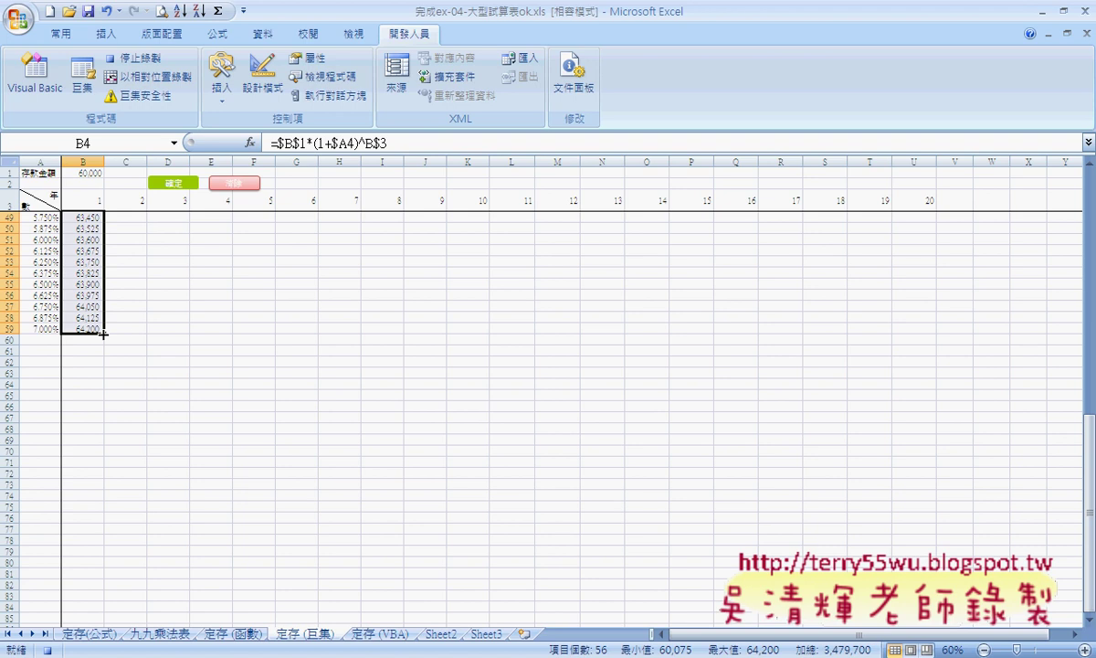
drag(103, 334, 932, 320)
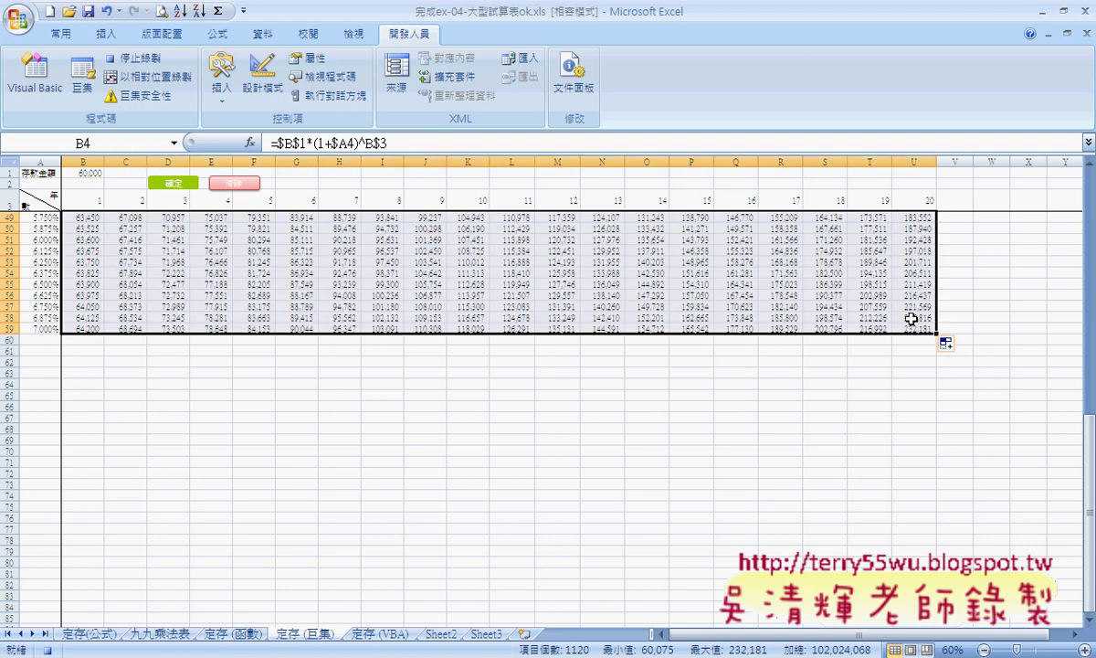
Return to cell B4 at the top and zoom back to 80%
scroll(704, 462, up, 5)
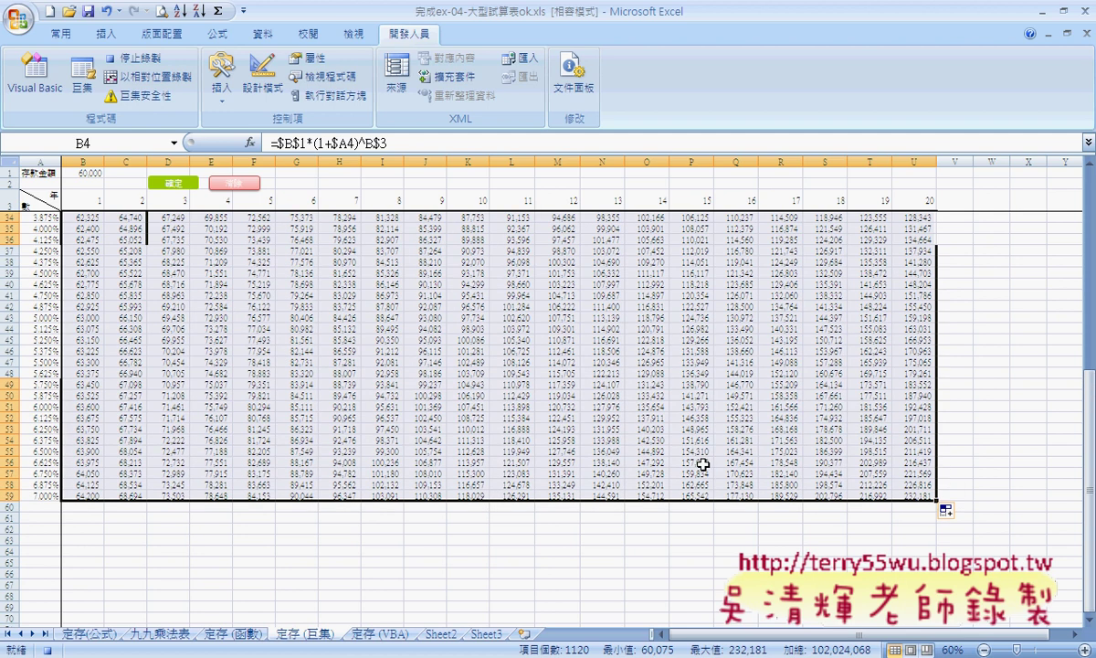
scroll(245, 416, up, 2)
scroll(169, 388, up, 2)
scroll(169, 388, up, 6)
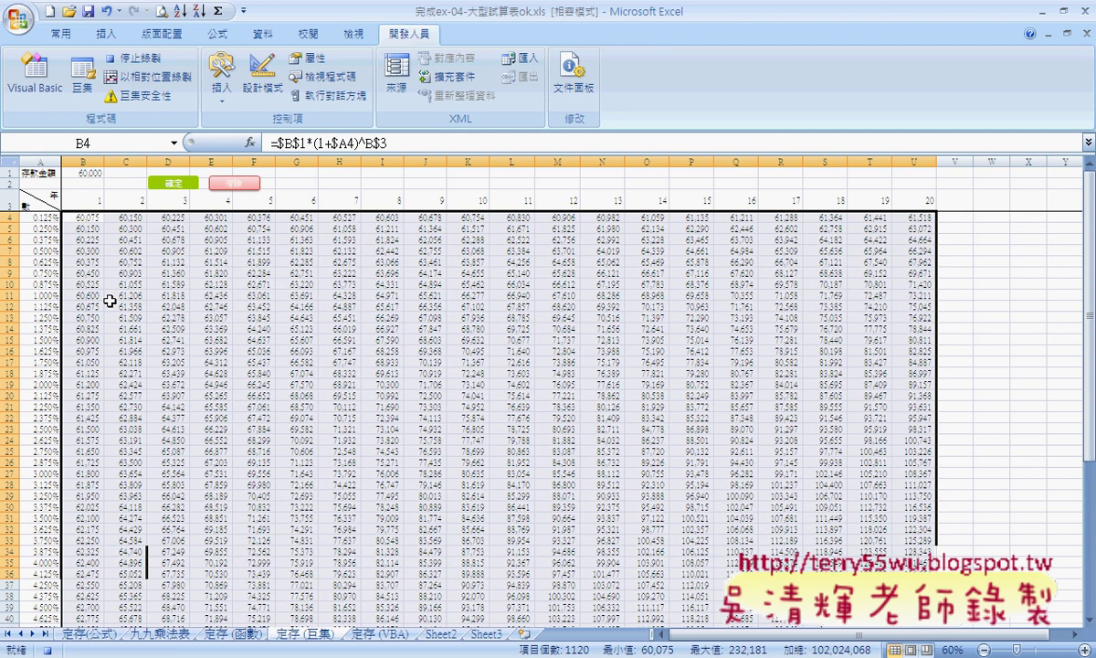
click(92, 219)
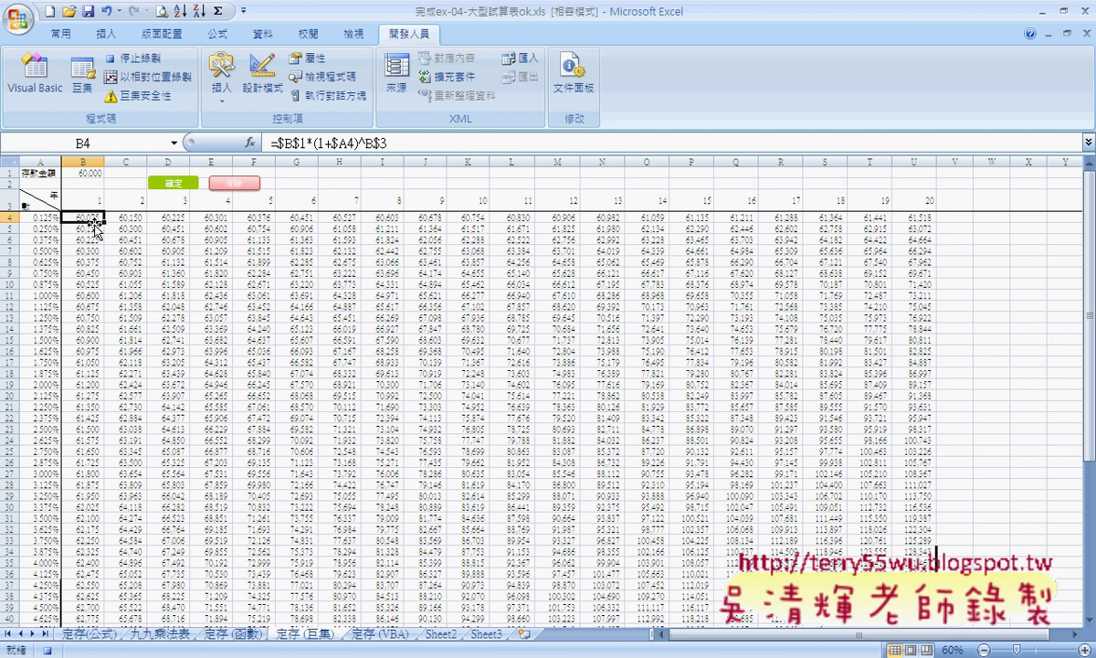
click(1081, 648)
click(1082, 647)
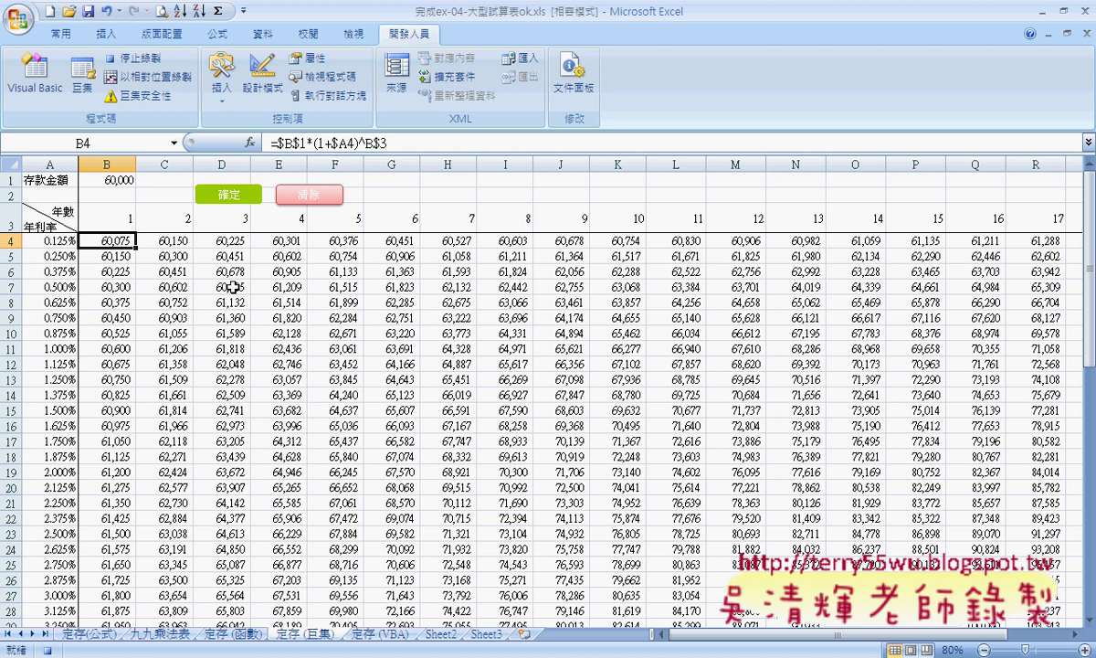
Stop recording and open Macro3's code in a maximized Visual Basic editor
click(136, 58)
click(85, 87)
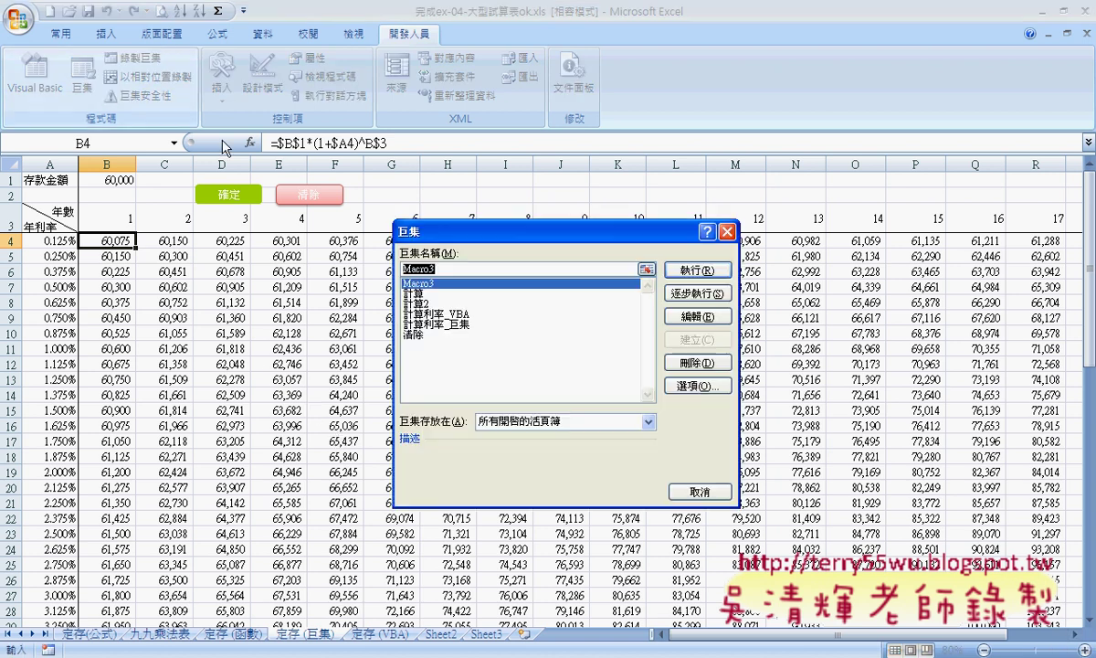
click(709, 317)
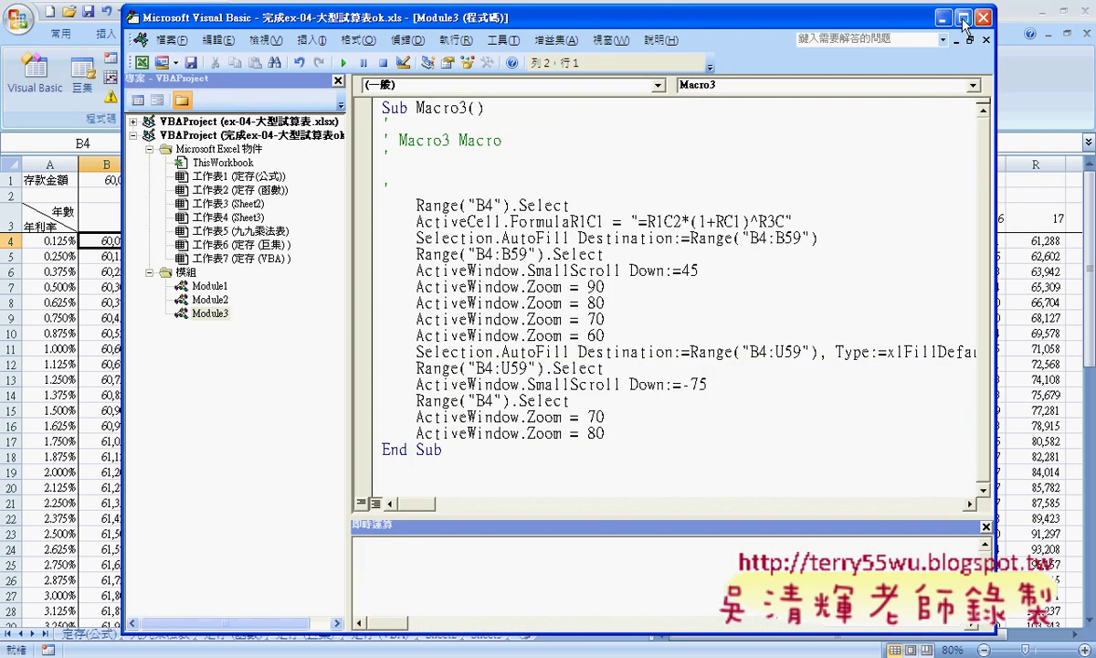
click(962, 17)
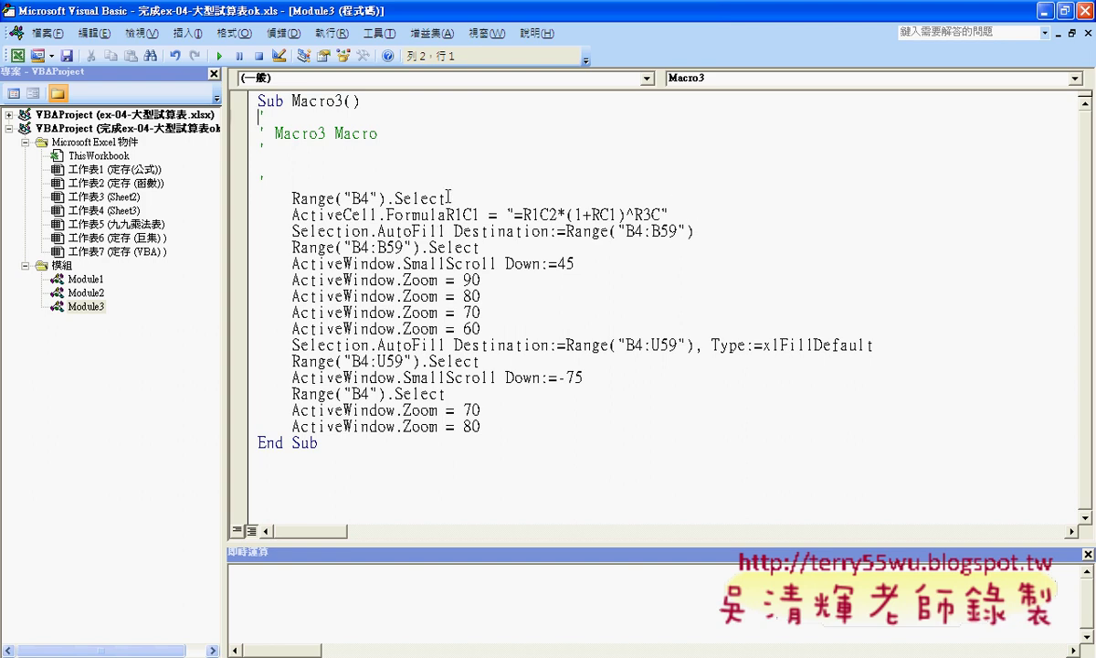
Delete the first SmallScroll line and four Zoom lines after the B4:B59 selection
click(679, 212)
key(Down)
key(End)
click(517, 246)
drag(292, 264, 578, 257)
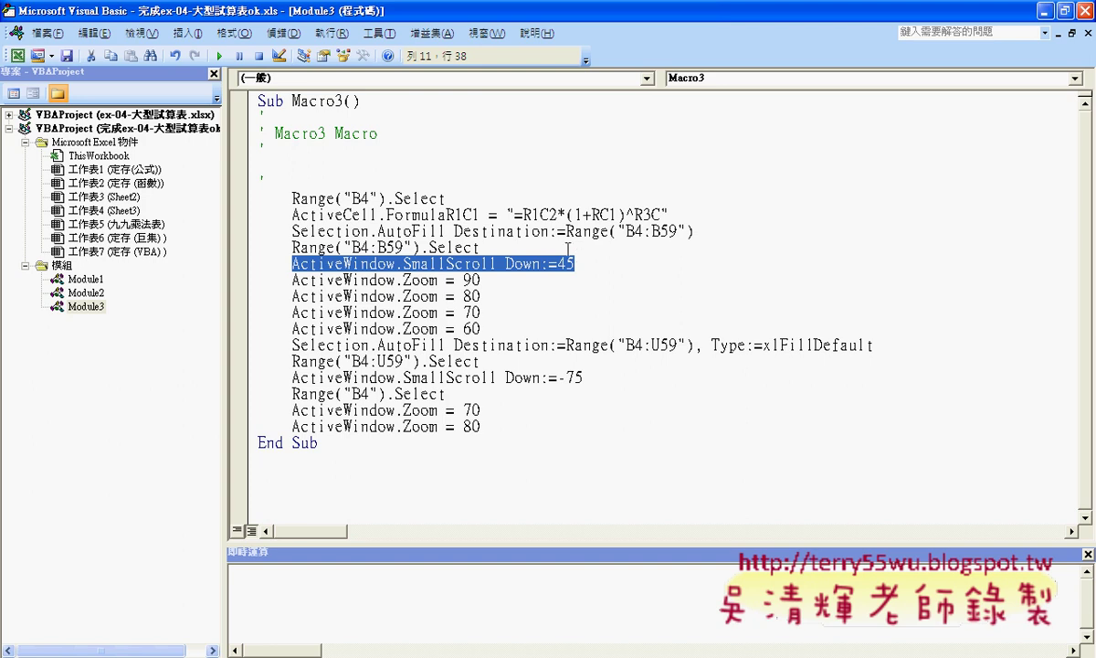
drag(481, 328, 258, 265)
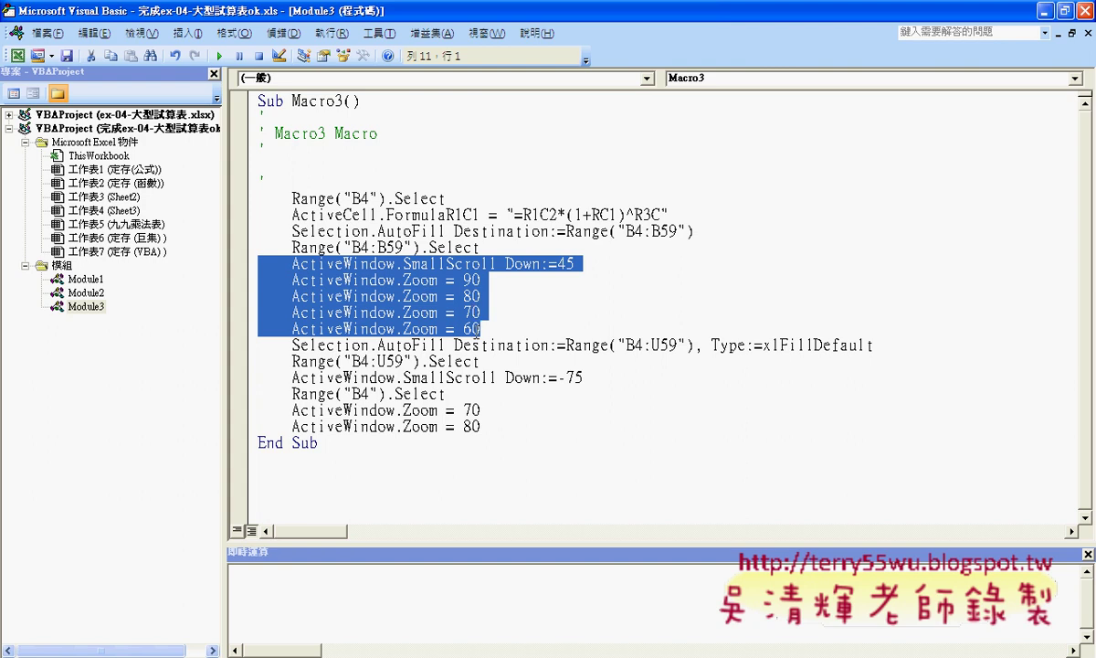
key(Delete)
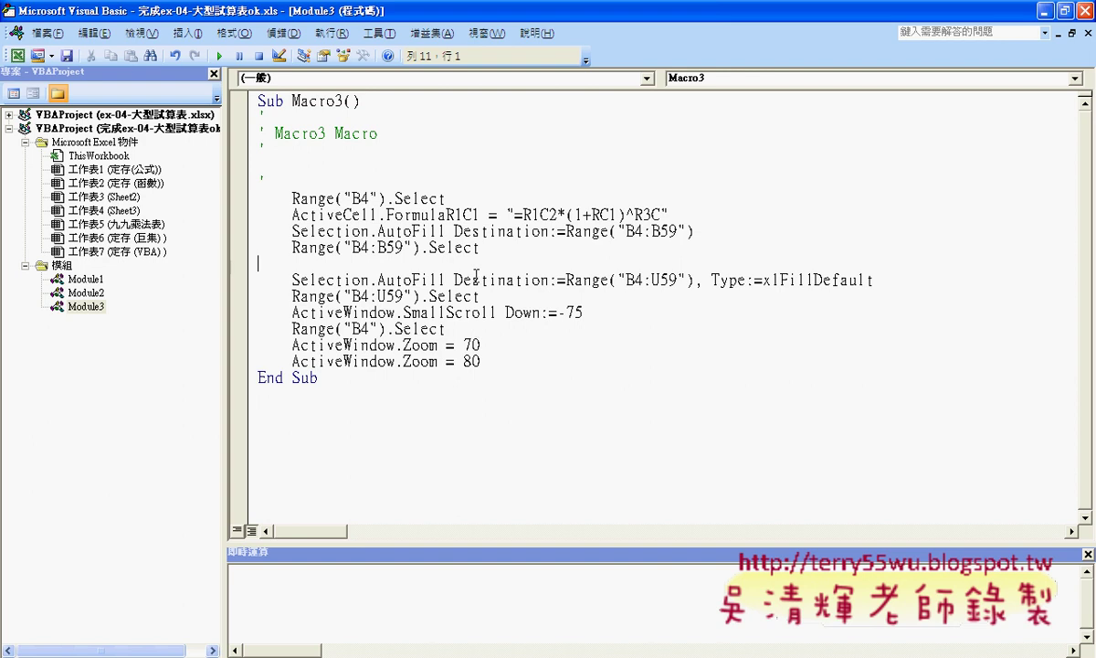
Delete the SmallScroll Down:=-75 line and the two remaining Zoom lines
click(462, 232)
key(Down)
key(Down)
key(Down)
drag(583, 312, 291, 312)
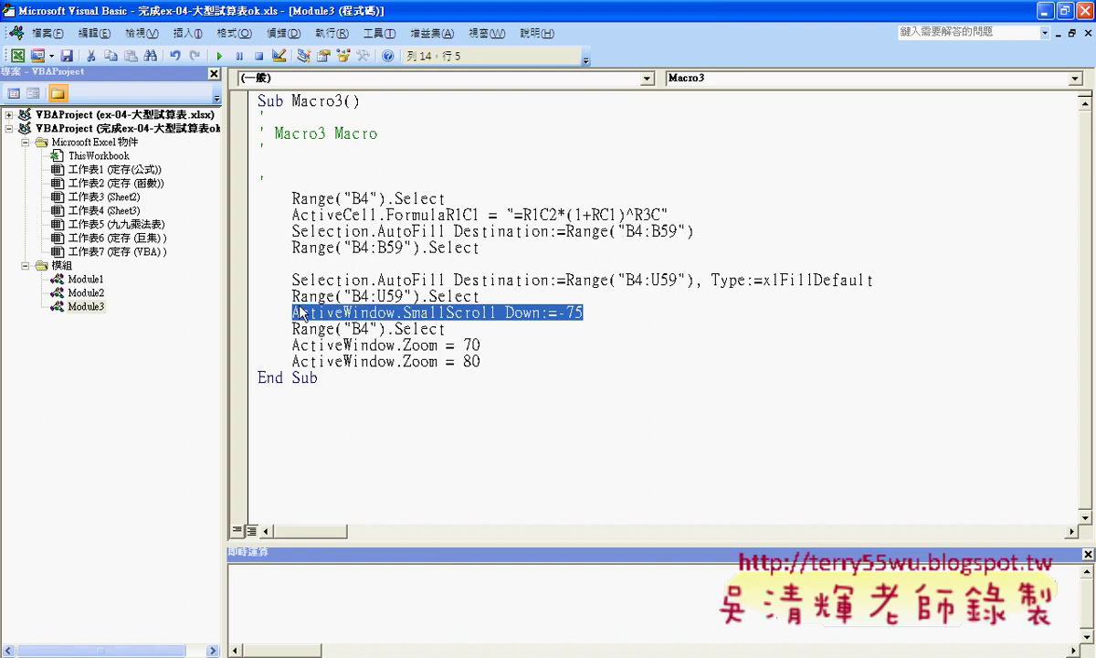
key(Delete)
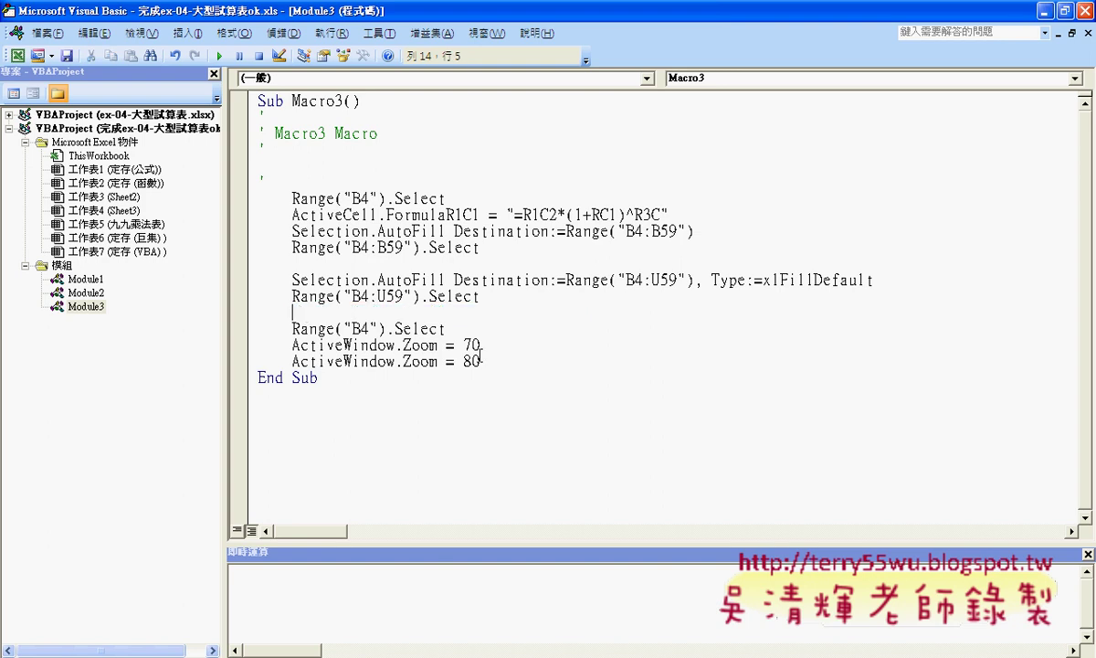
drag(481, 362, 252, 350)
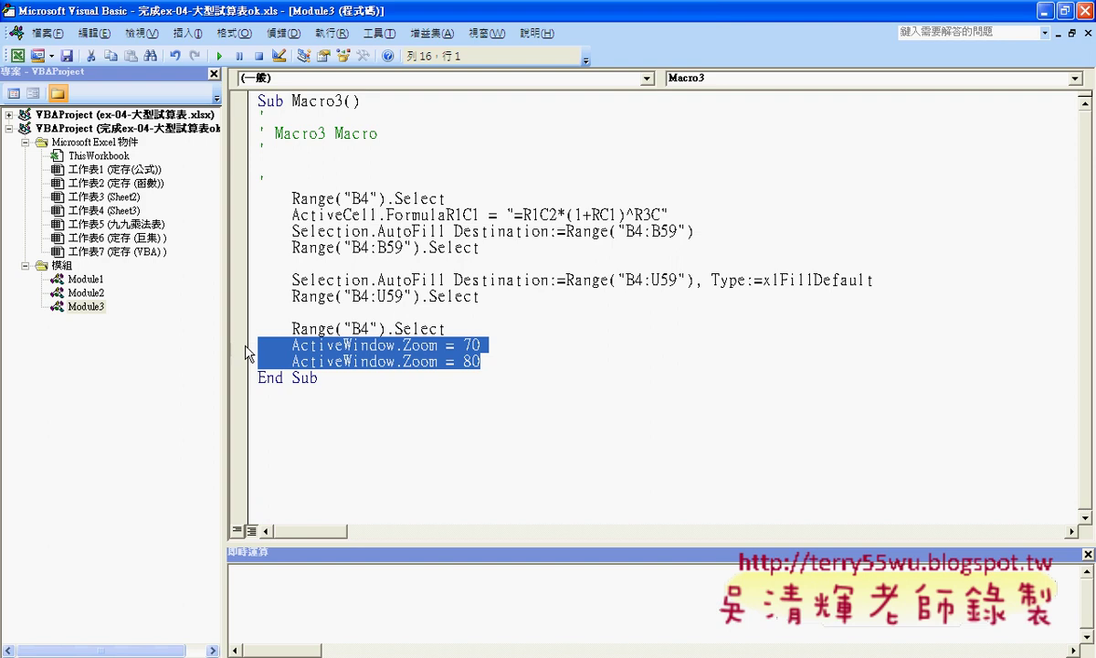
key(Delete)
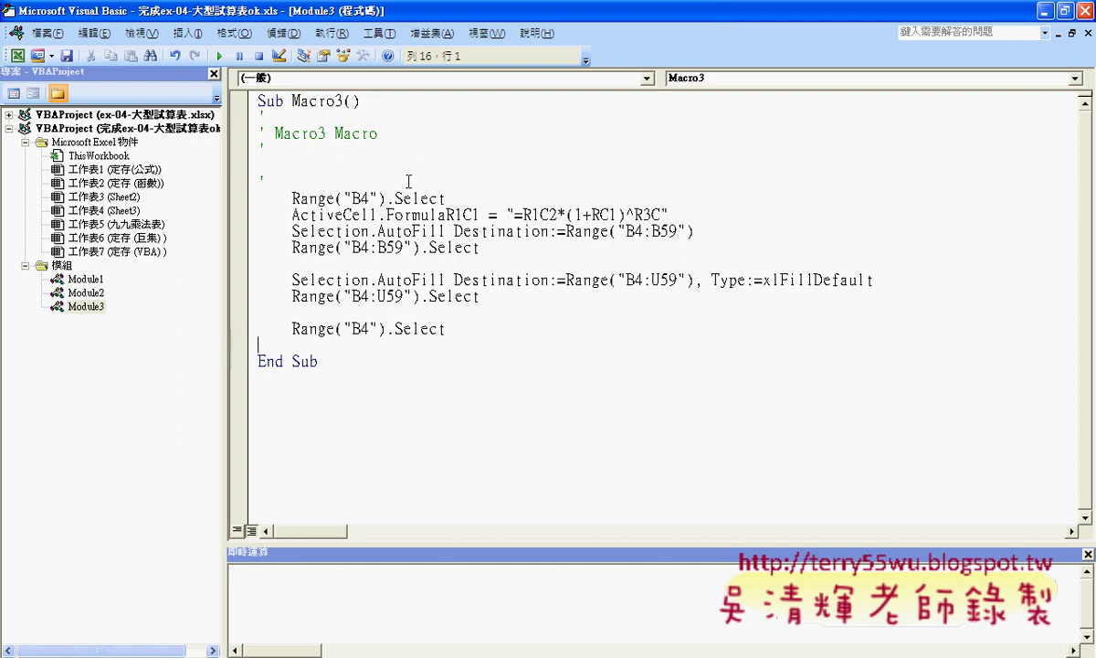
Insert a new indented blank line after the comment line
click(353, 179)
key(Return)
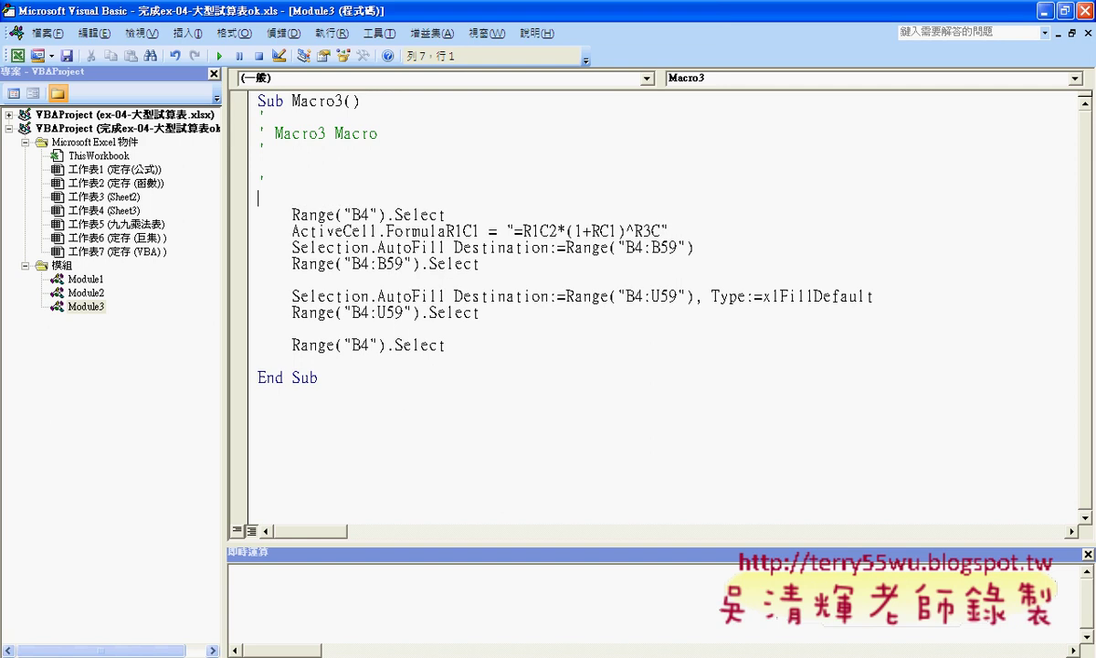
key(Tab)
Restore the Visual Basic editor to a smaller window and move it right of the sheet
double_click(498, 19)
drag(498, 18, 653, 29)
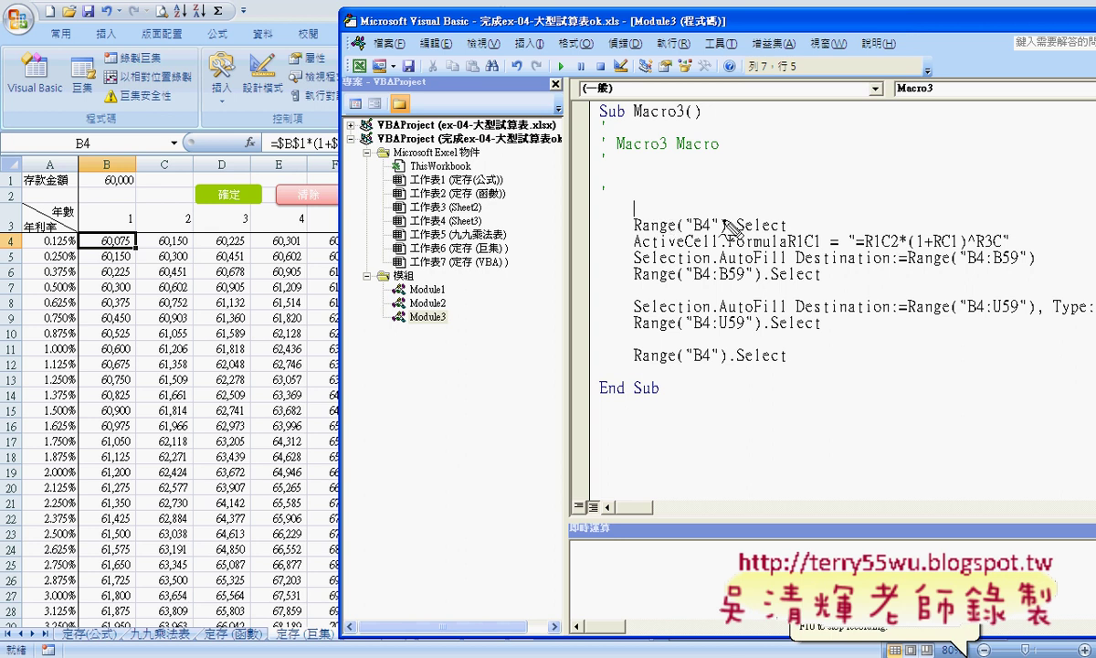
mouse_move(132, 195)
mouse_down()
mouse_move(72, 176)
mouse_move(132, 194)
mouse_up()
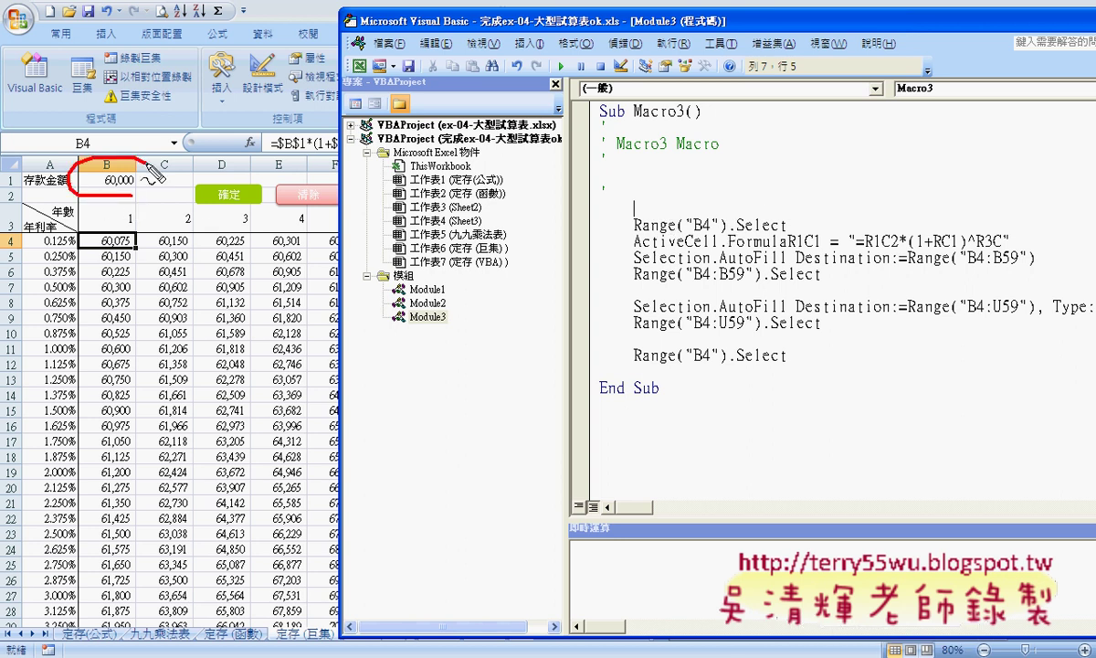